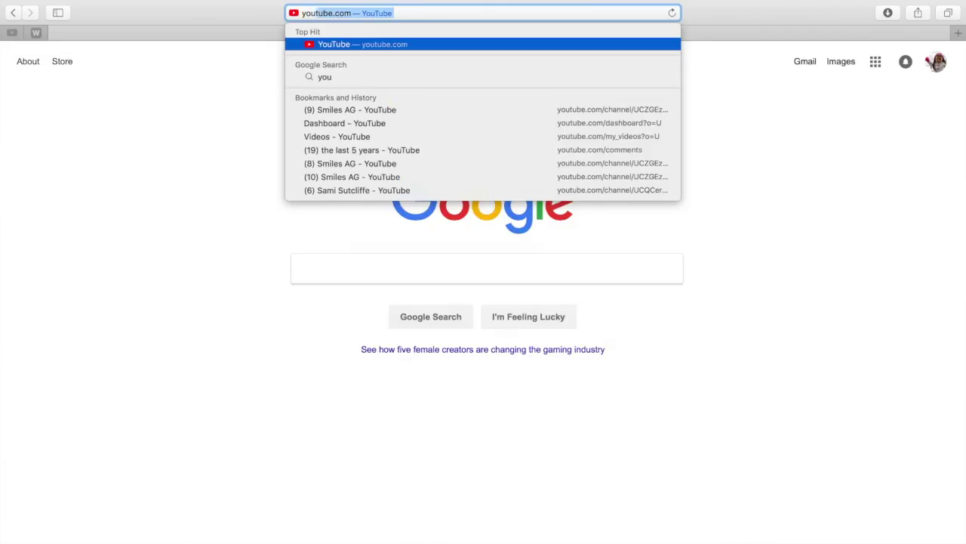
# Step: Go to YouTube, search 'smiles' and open the Smiles AG channel
pyautogui.press('Return')
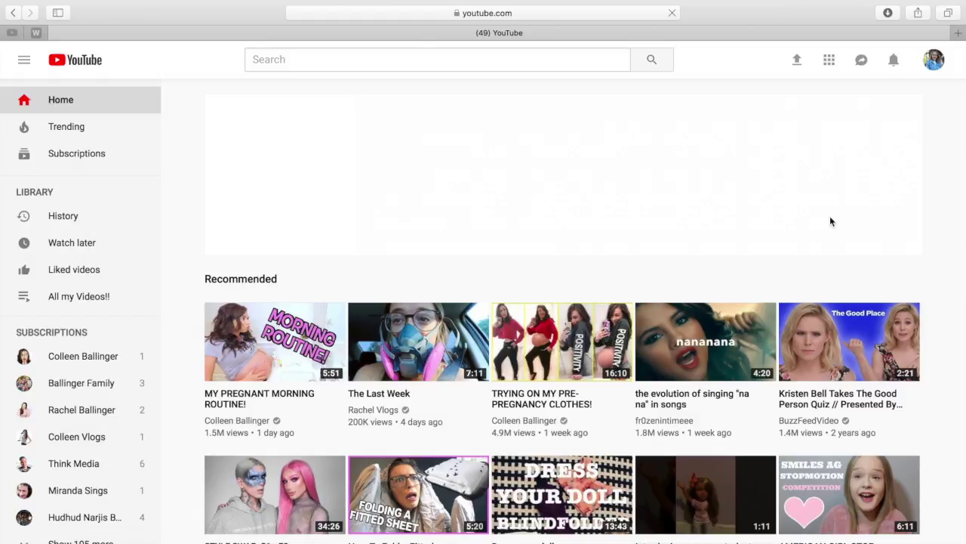
pyautogui.click(311, 58)
pyautogui.write('smiles')
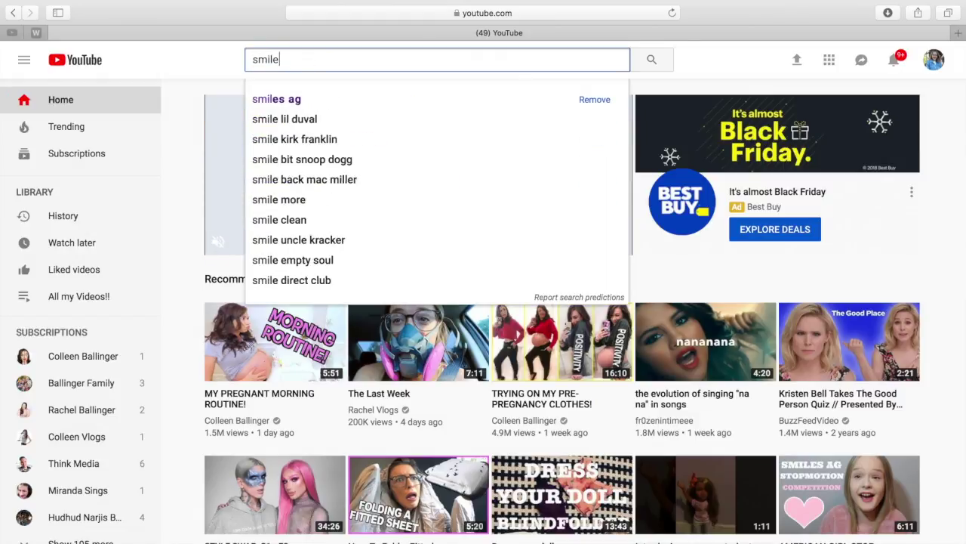
pyautogui.click(274, 99)
pyautogui.scroll(-2, 383, 153)
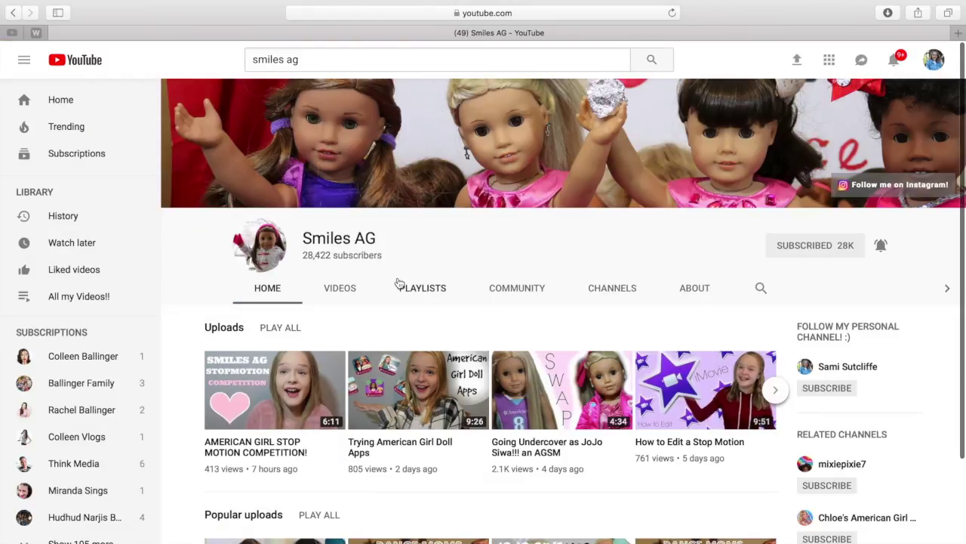
pyautogui.scroll(-3, 366, 285)
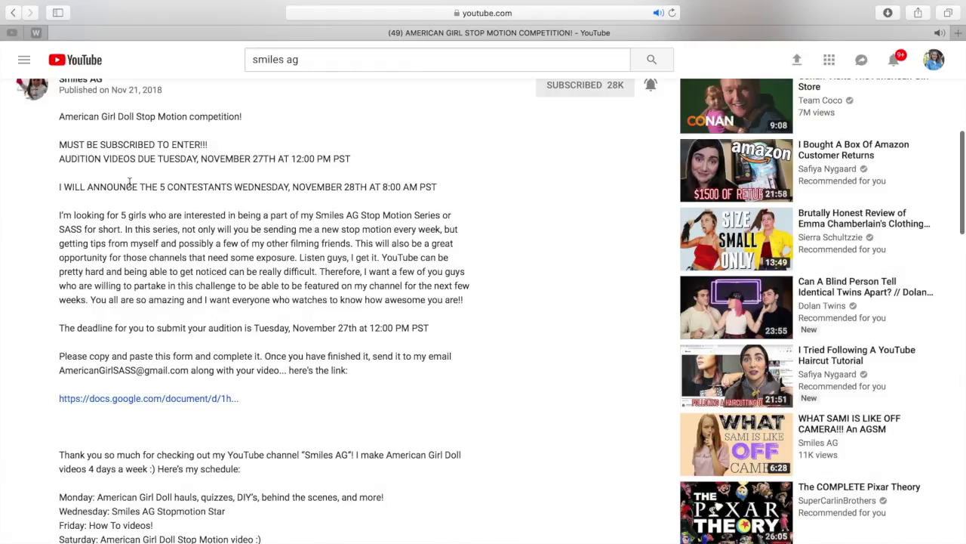
# Step: Read the entry instructions in the video description and open its docs.google.com form link
pyautogui.scroll(-2, 73, 275)
pyautogui.moveTo(59, 293); pyautogui.dragTo(454, 332)
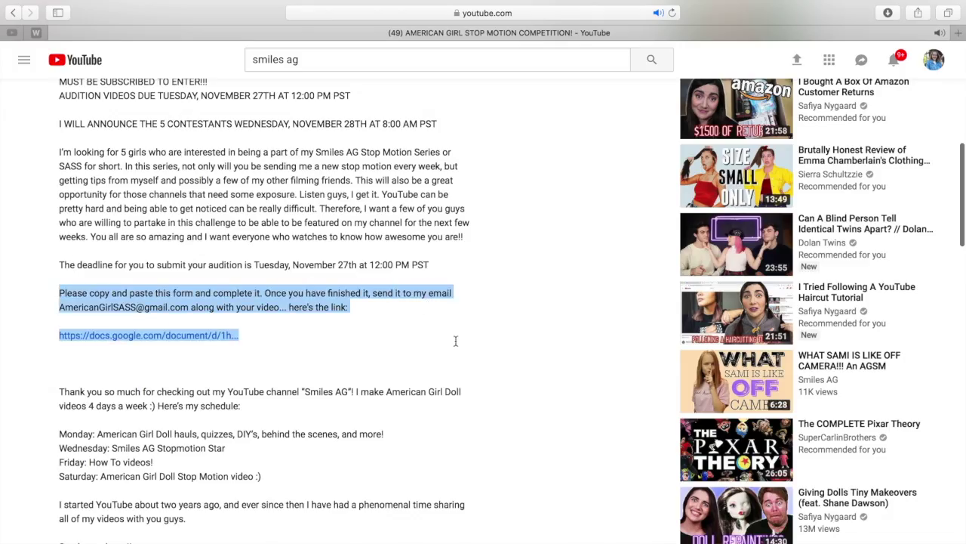
pyautogui.click(124, 293)
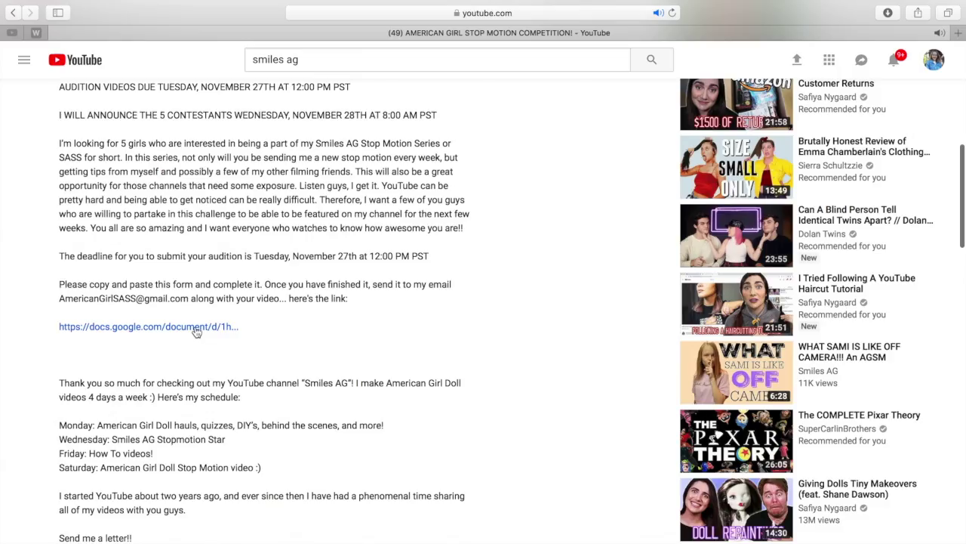
pyautogui.click(197, 328)
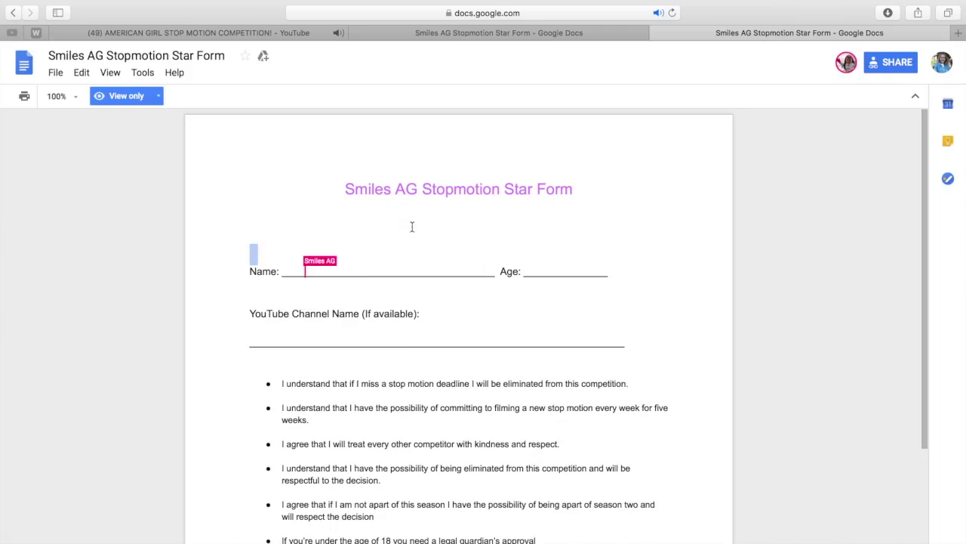
pyautogui.scroll(-5, 413, 227)
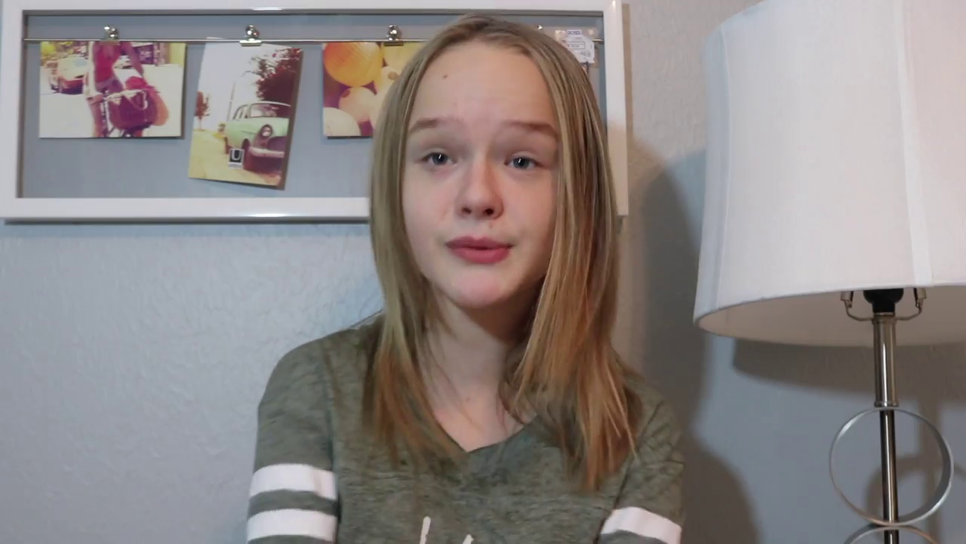
# Step: Copy the entry form from its title through the Parent/Guardian signature line
pyautogui.moveTo(412, 162); pyautogui.dragTo(608, 290)
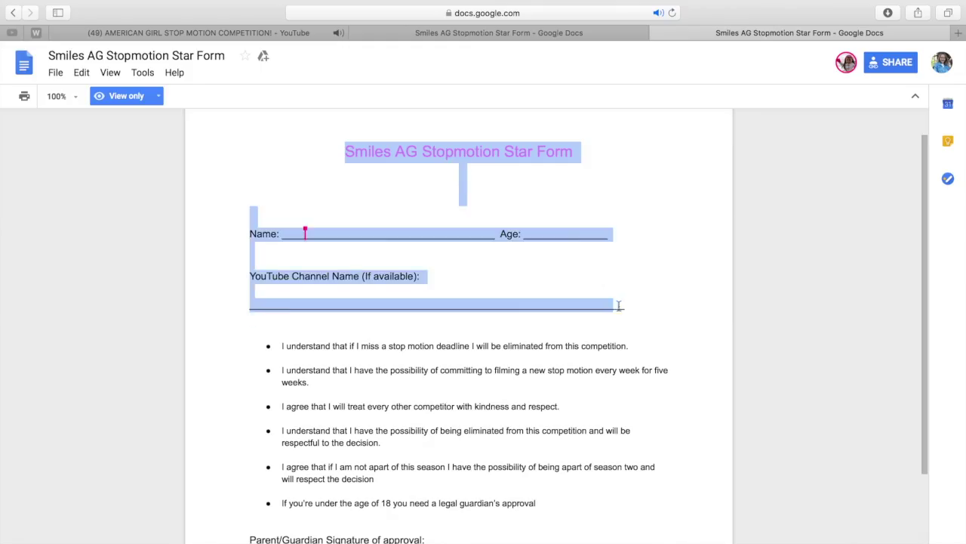
pyautogui.moveTo(651, 538); pyautogui.dragTo(651, 542)
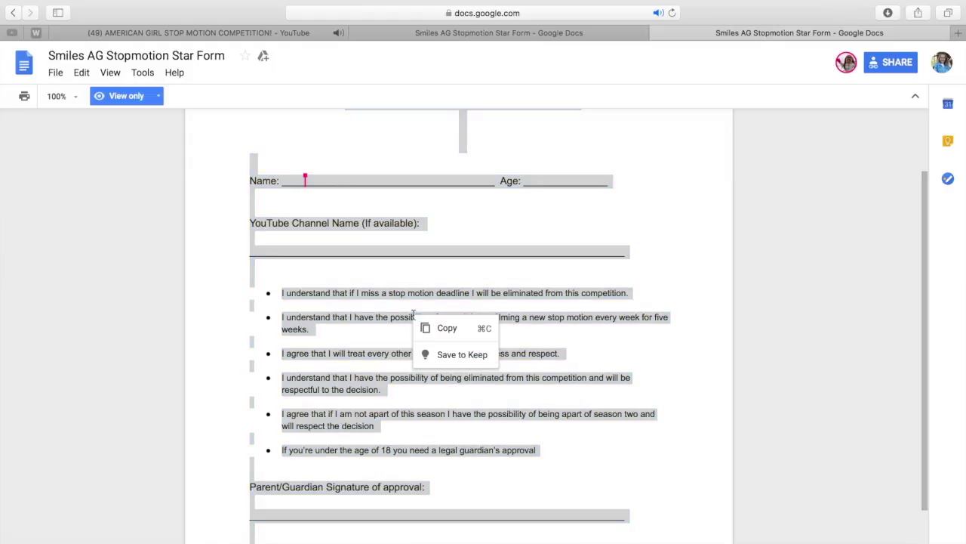
pyautogui.click(444, 328)
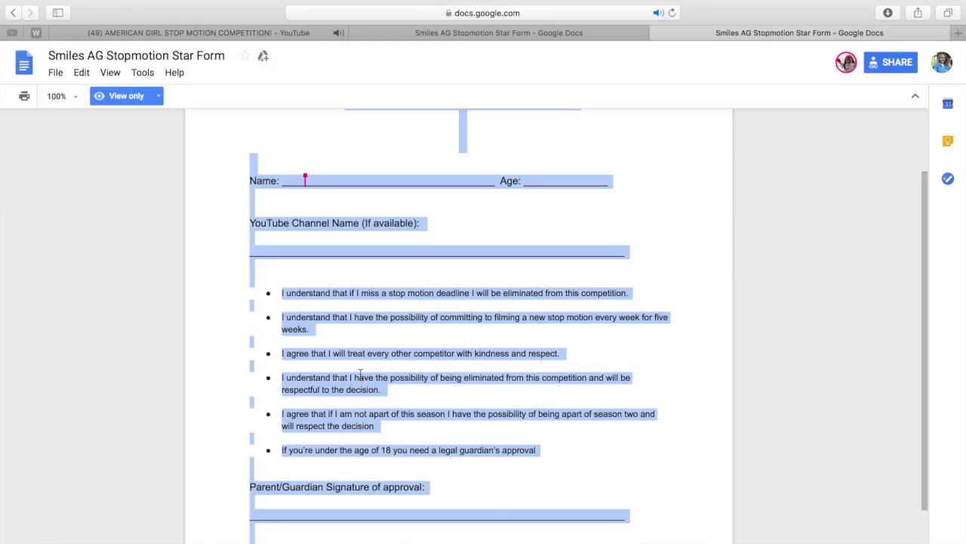
pyautogui.click(466, 254)
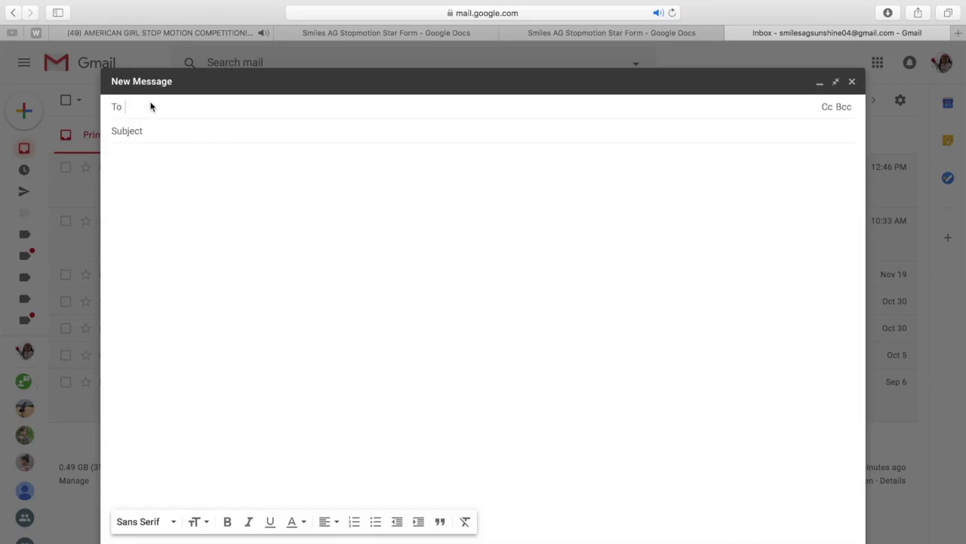
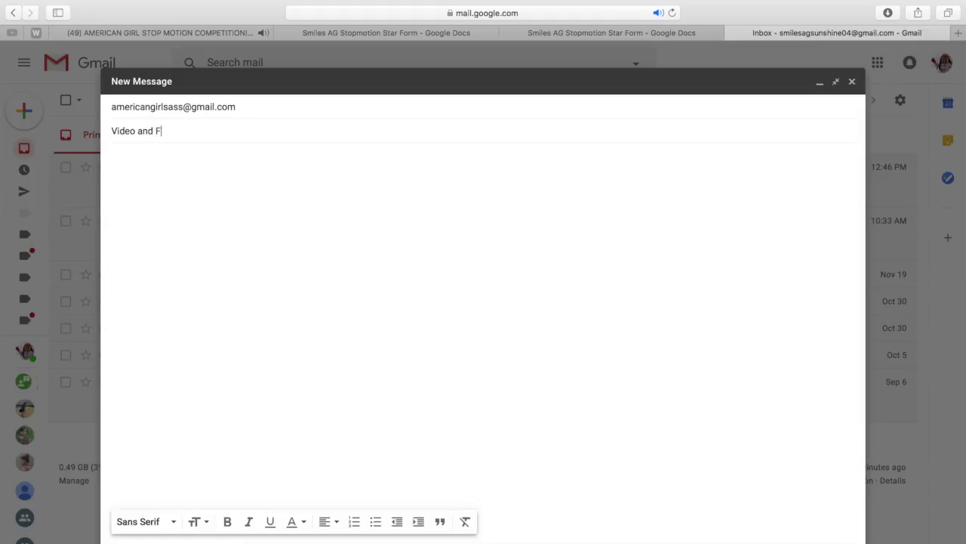
# Step: Address the new message to the contest's e-mail with the subject 'Video and Form'
pyautogui.rightClick(125, 155)
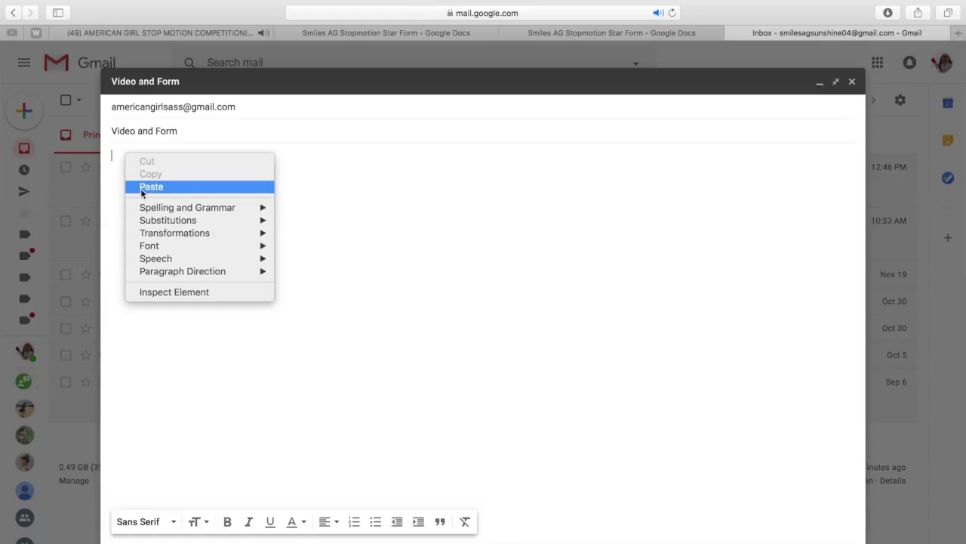
# Step: Paste the copied Smiles AG entry form into the message body
pyautogui.click(141, 188)
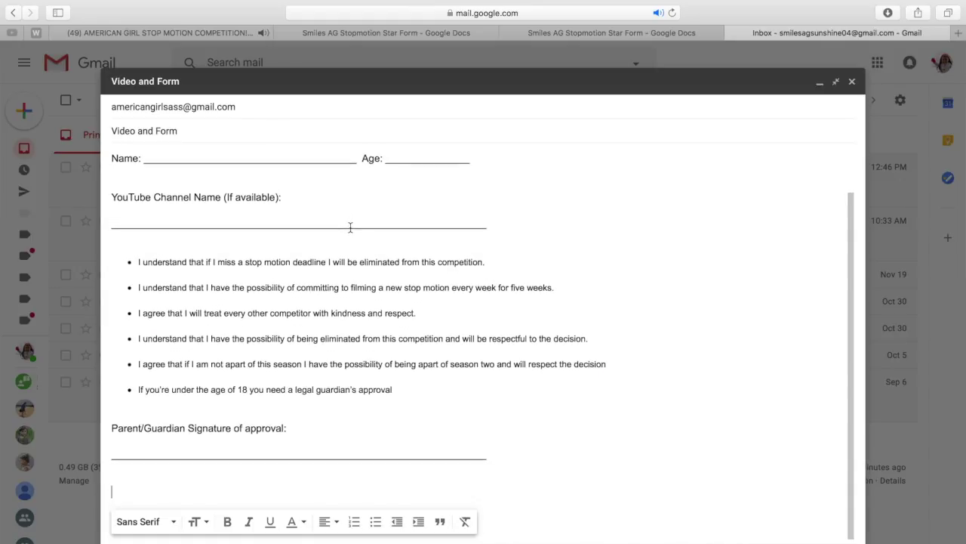
pyautogui.scroll(2, 350, 226)
pyautogui.scroll(-1, 422, 270)
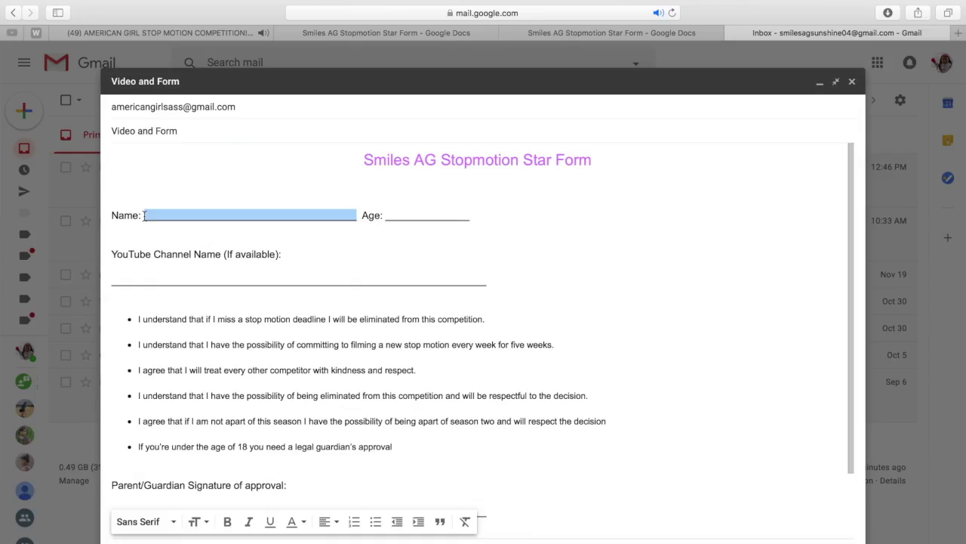
# Step: Fill in the form blanks, typing 'SaS', and delete the signature underline
pyautogui.write('Sami  Age: 13')
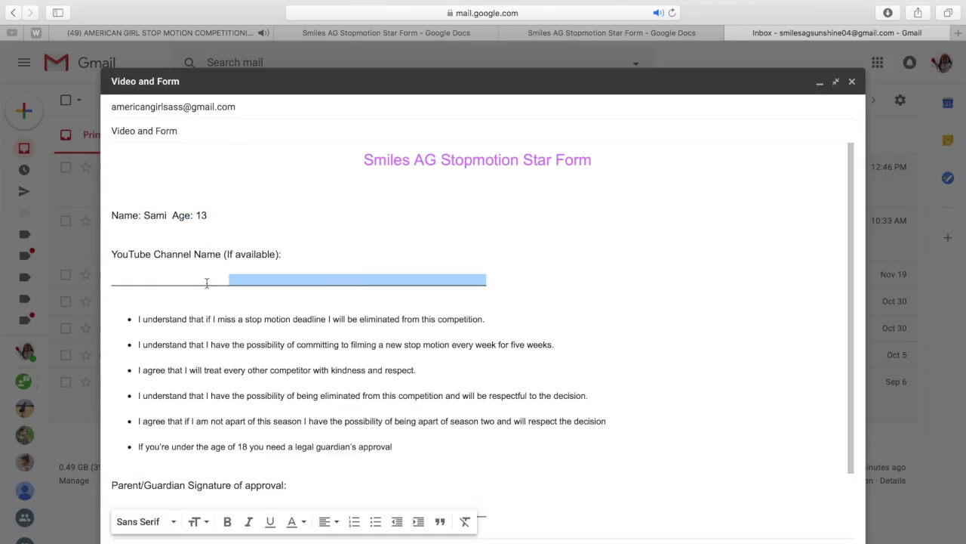
pyautogui.write('Smiles AG')
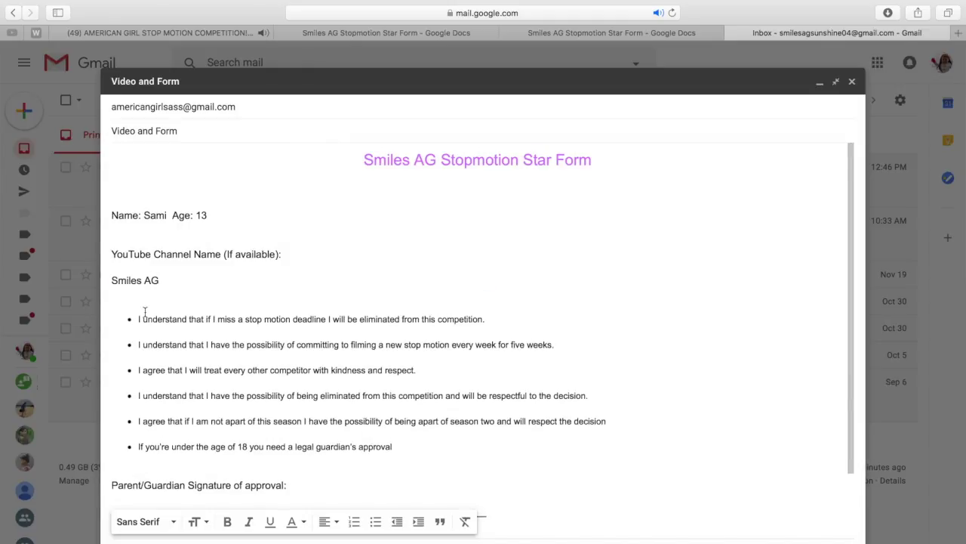
pyautogui.scroll(-3, 144, 311)
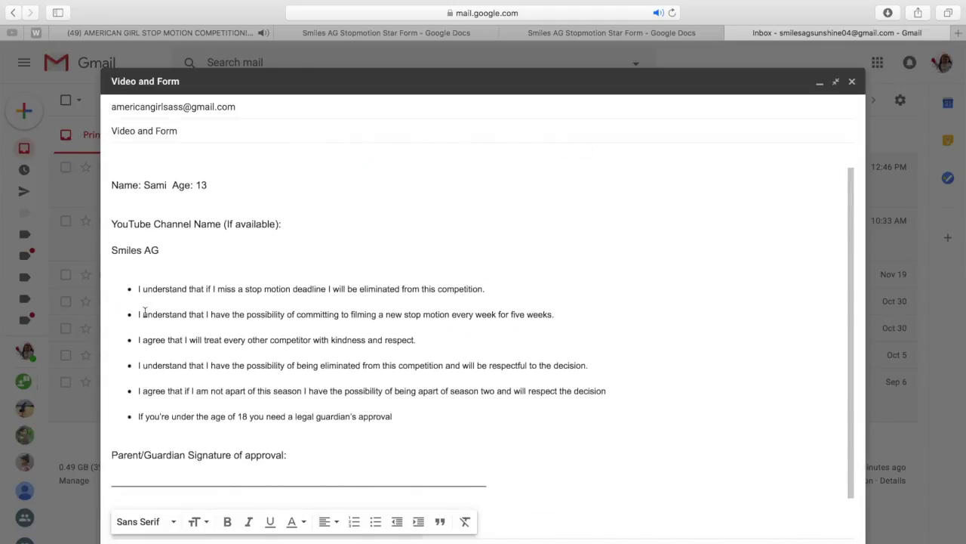
pyautogui.moveTo(505, 435)
pyautogui.mouseDown()
pyautogui.moveTo(206, 442)
pyautogui.moveTo(119, 433)
pyautogui.mouseUp()
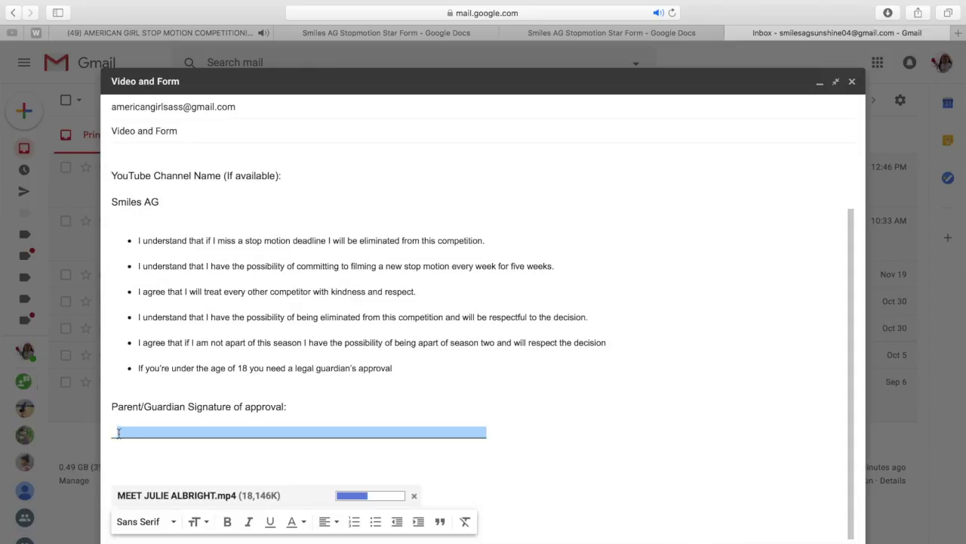
pyautogui.press('BackSpace')
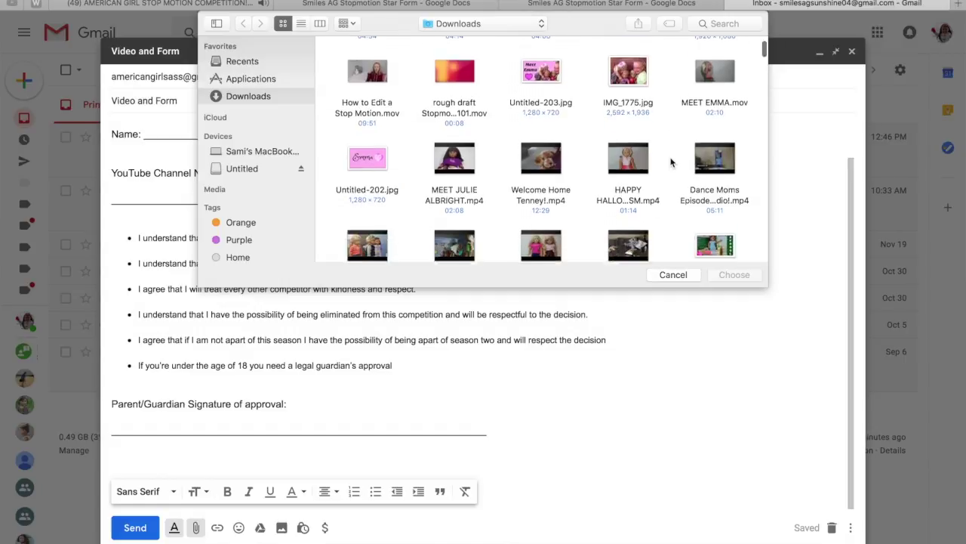
pyautogui.scroll(-2, 468, 151)
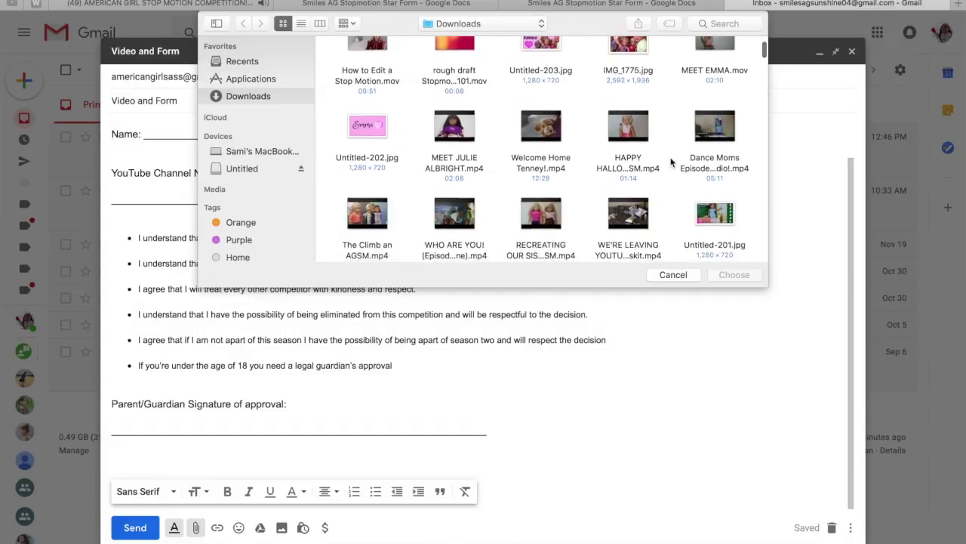
# Step: Attach MEET JULIE ALBRIGHT.mp4 from Downloads and send the entry email
pyautogui.click(467, 122)
pyautogui.click(741, 272)
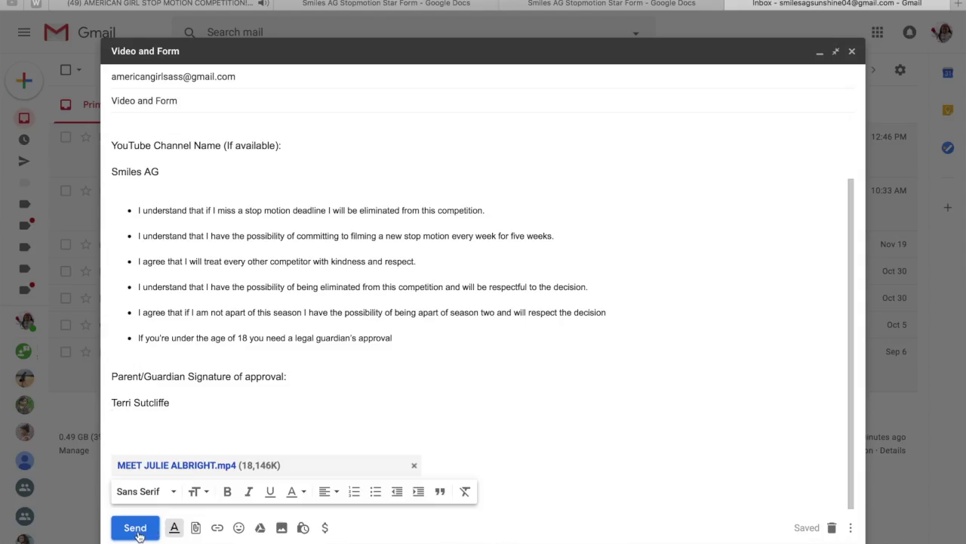
pyautogui.click(136, 528)
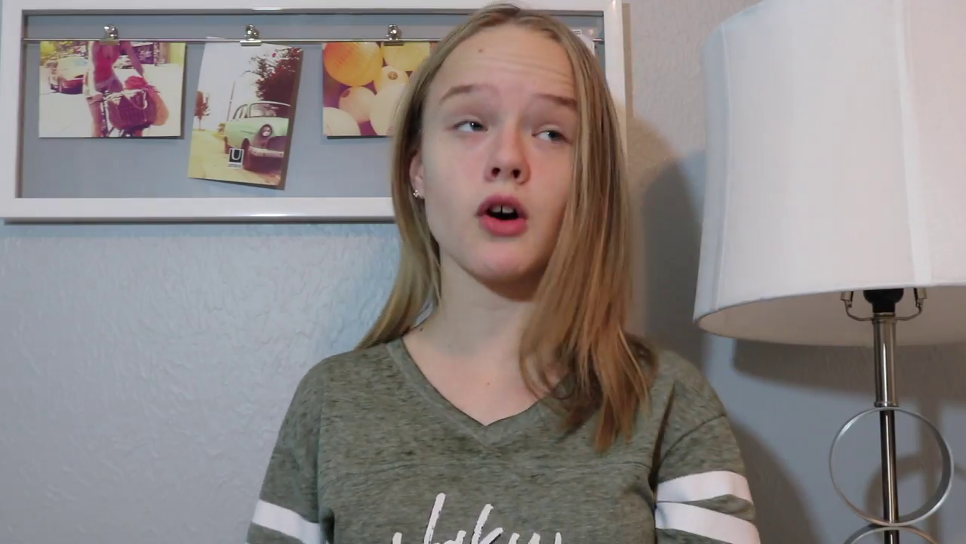